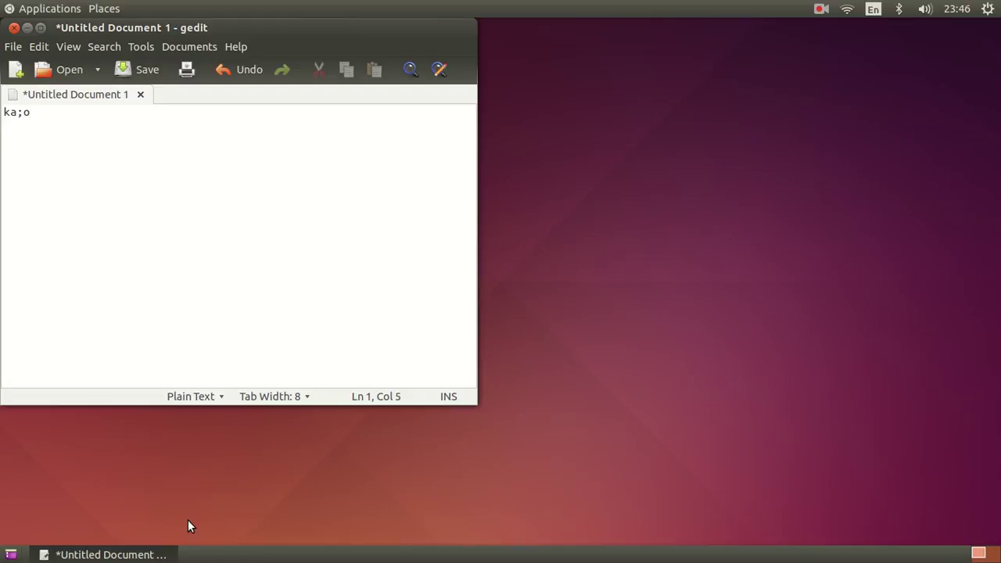
- Correct the mistyped start of the note and continue it so that it reads "kali ini saya"
key("BackSpace")
key("BackSpace")
type(";l\\")
key("BackSpace")
key("BackSpace")
key("BackSpace")
type(";")
key("BackSpace")
key("BackSpace")
type("ali")
type("ini sa")
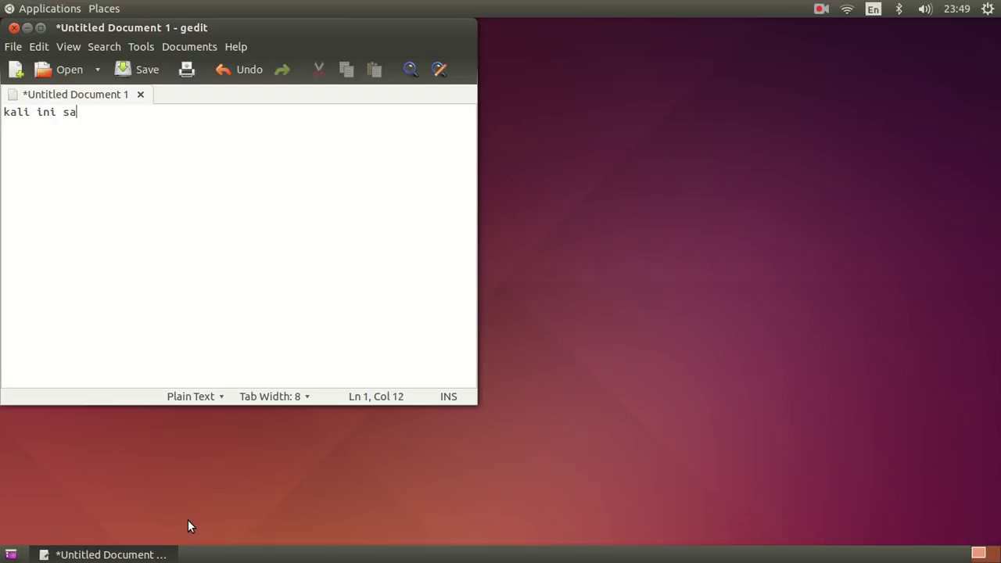
type("ya")
- Continue the note with "akan menunjukan cara install teamviewer secara ofline. langsung saja simak"
type("akan menun")
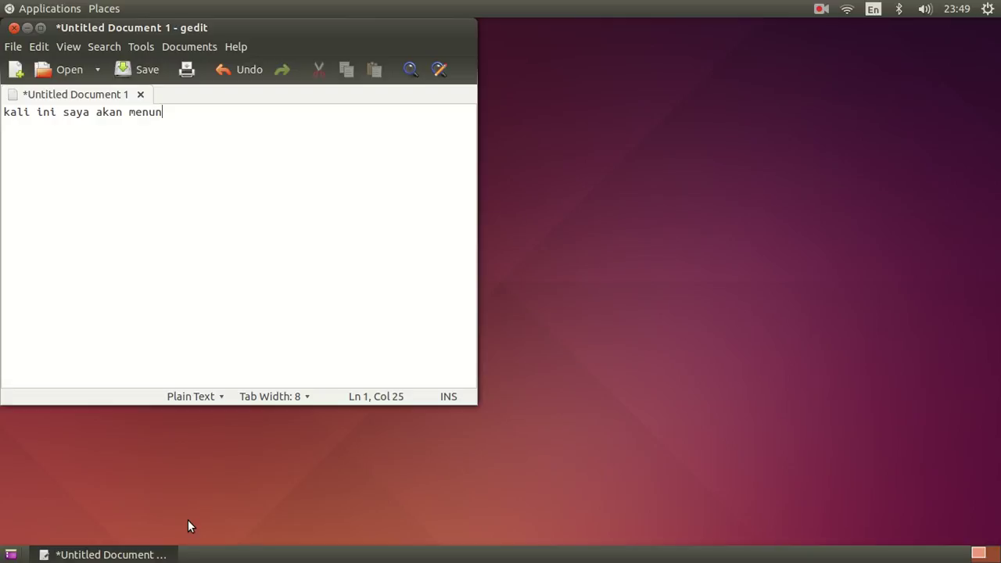
type("jukan cara insta")
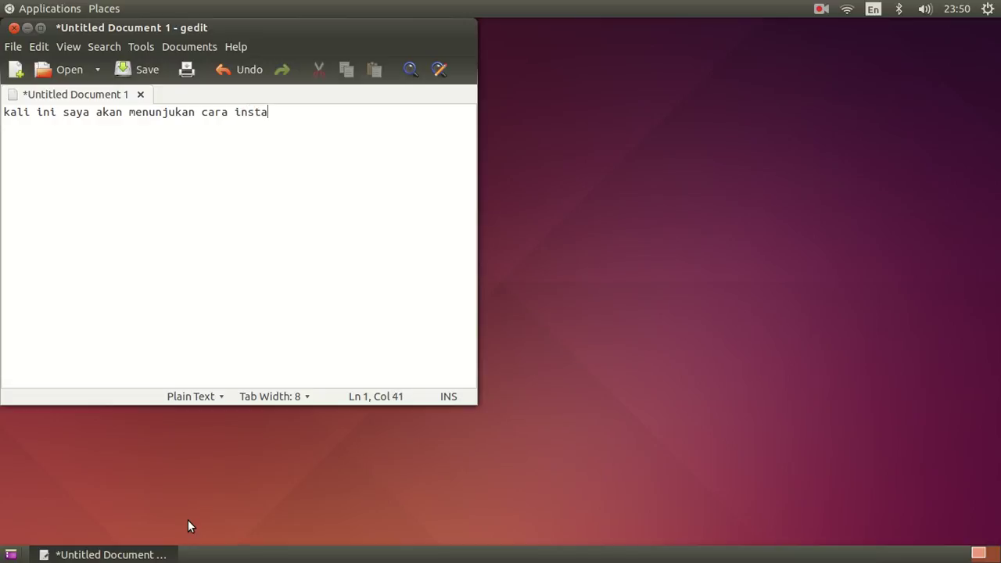
type("ll teamview")
type("er sec")
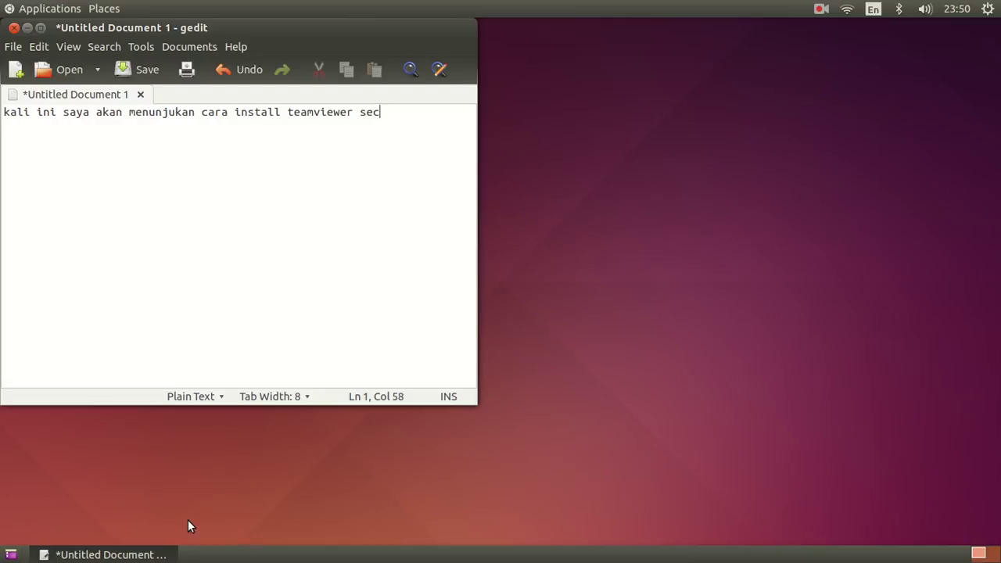
type("ara ofline. lanf")
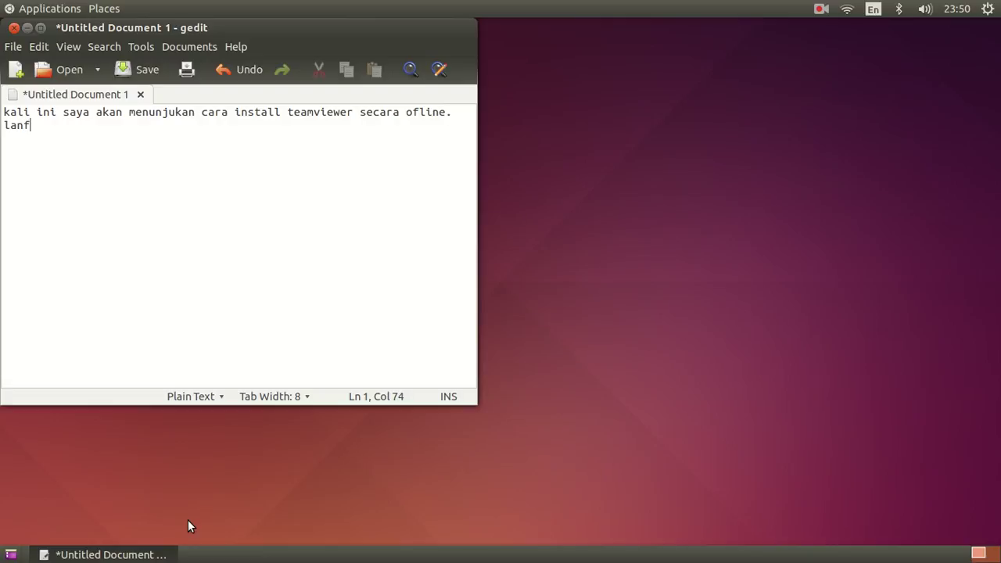
key("BackSpace")
type("gsung saja s")
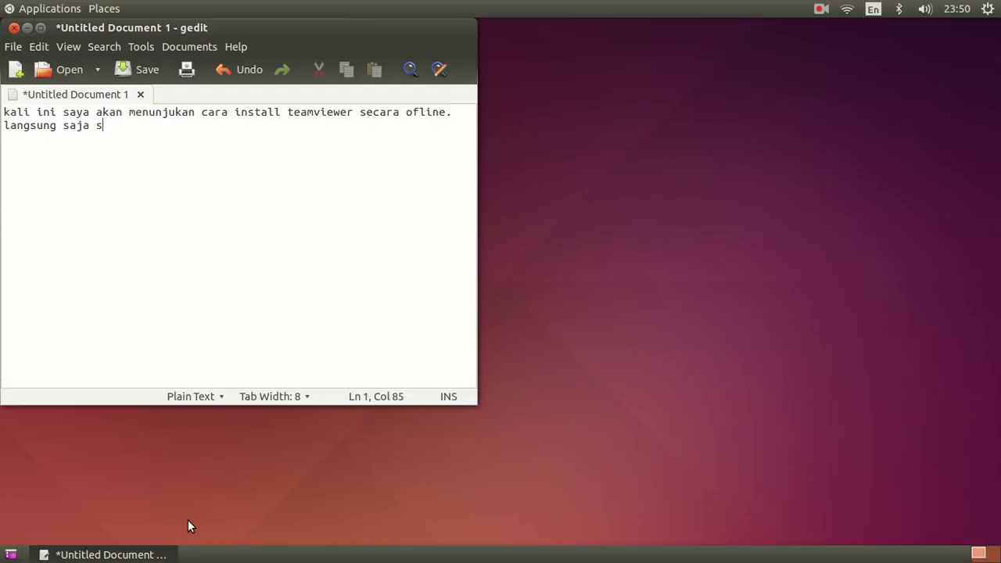
type("imak")
- Minimize the text editor and open a Terminal window
left_click(26, 27)
left_click(32, 9)
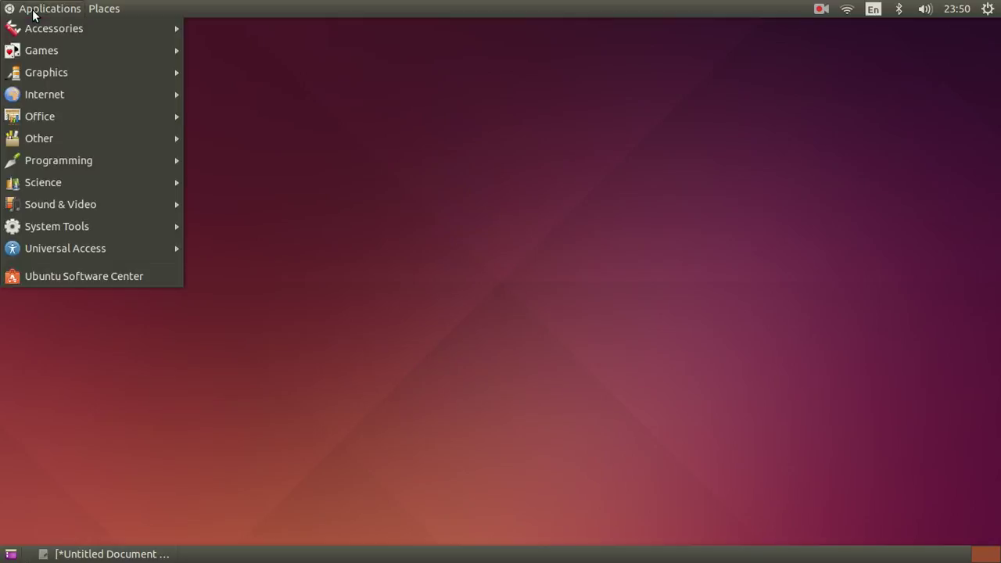
mouse_move(69, 33)
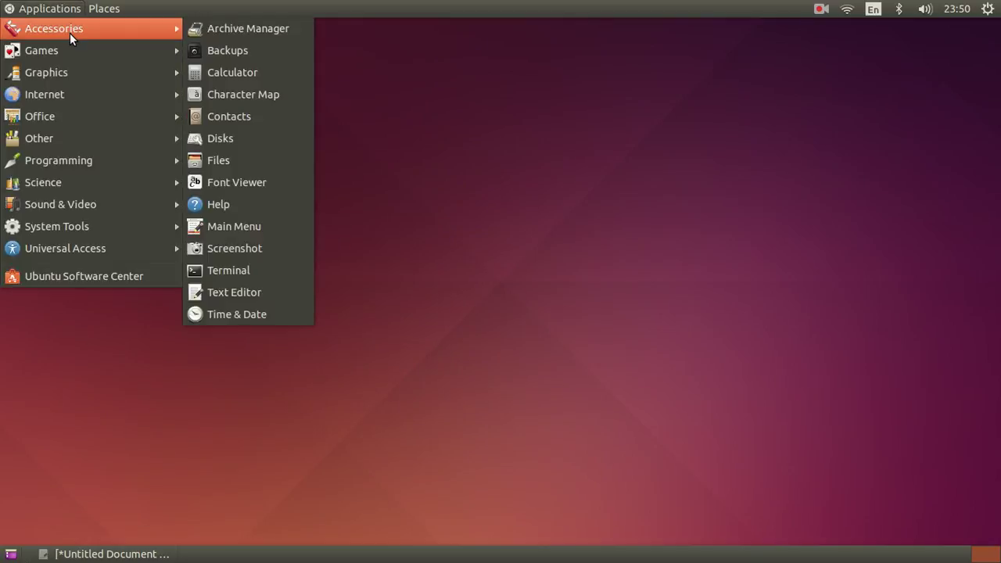
left_click(276, 272)
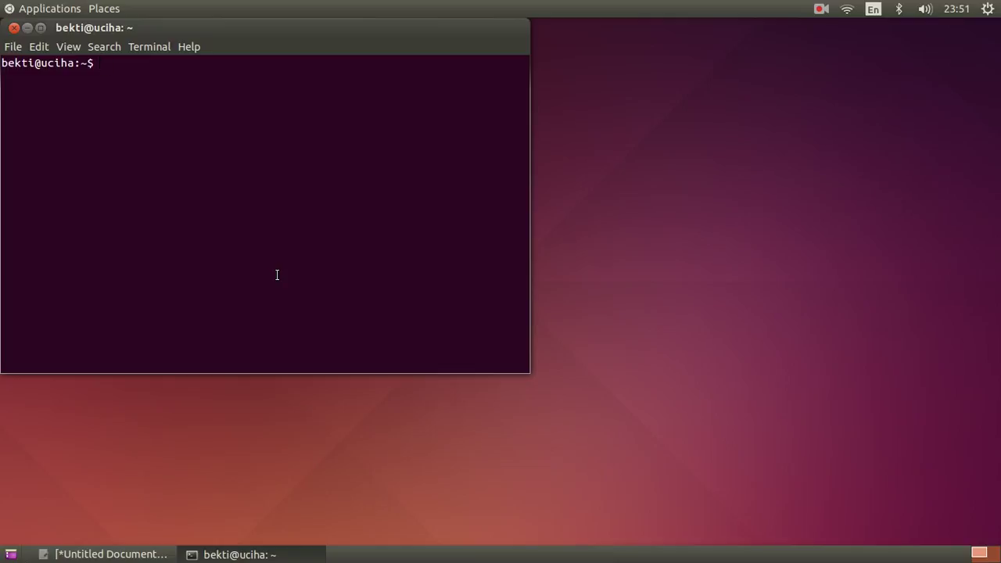
- Change to the Downloads directory with "cd Downloads" and list its files with "ls"
type("cd Downloads")
key("Return")
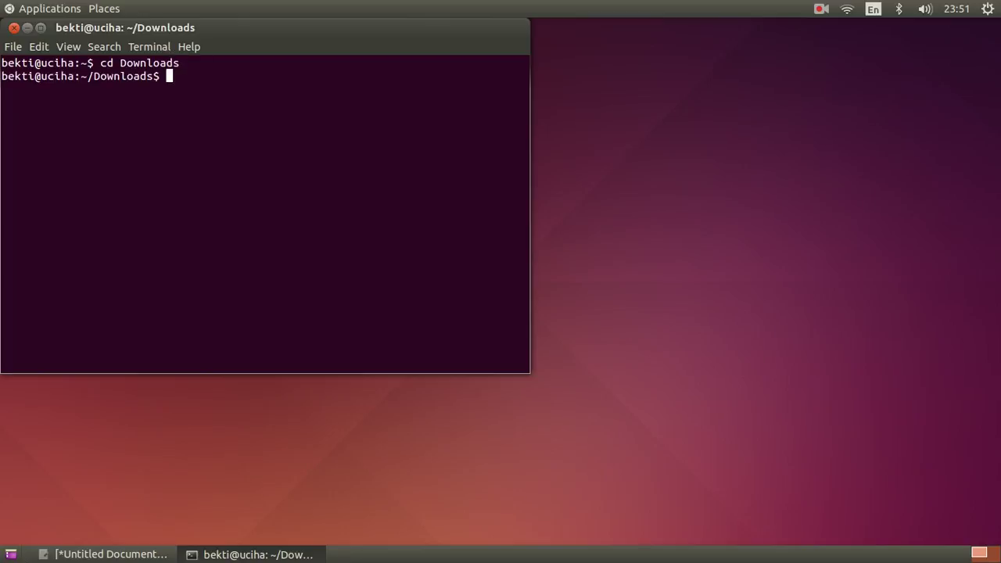
type("ls")
key("Return")
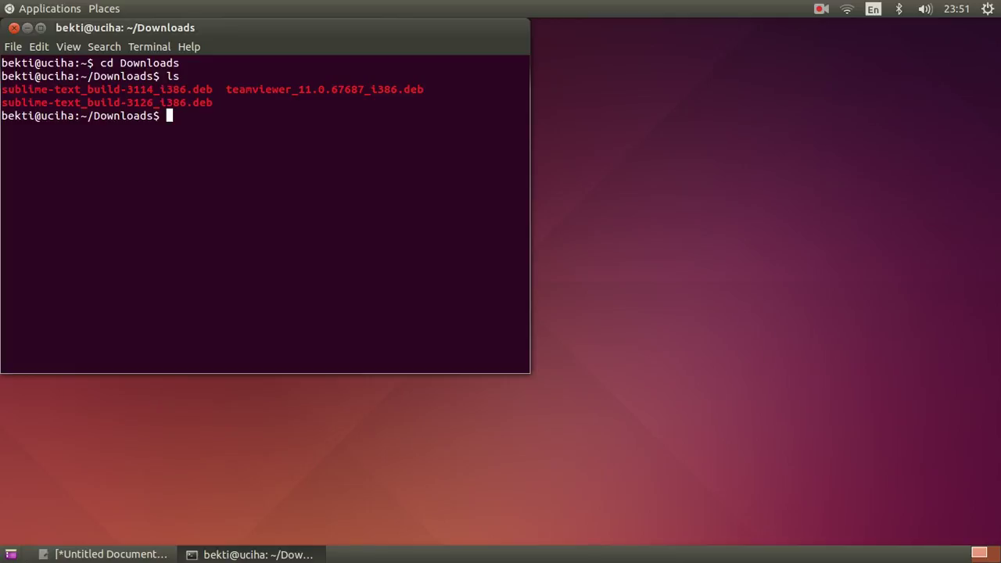
- Enter the package installation command "sudo dpkg -i" at the prompt without running it
type("sudo ")
type("pkg")
key("BackSpace")
key("BackSpace")
key("BackSpace")
type("dpkg")
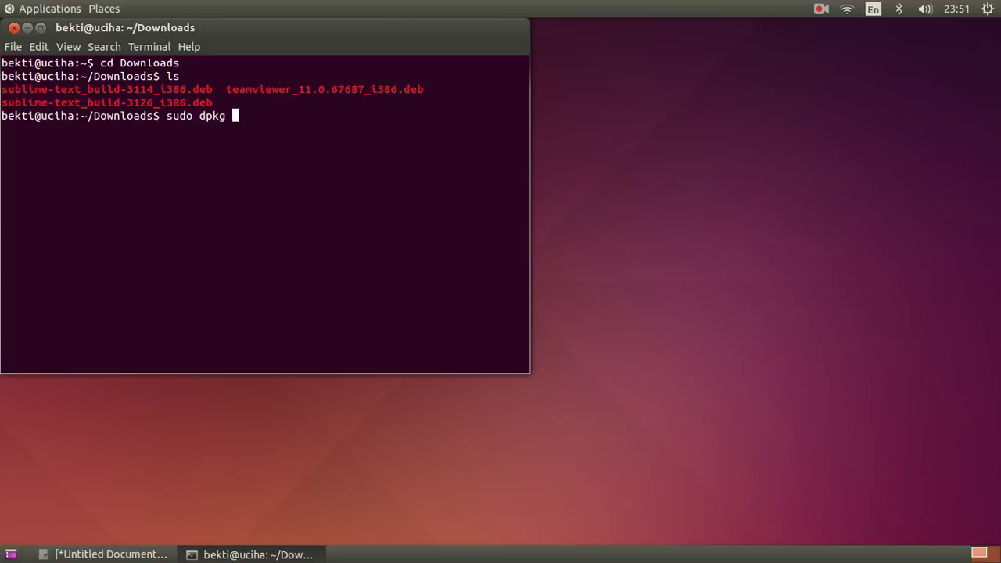
type("-i")
- Copy the file name teamviewer_11.0.67687_i386.deb from the listing into the command, run it and enter the sudo password
left_click_drag(226, 88, 430, 91)
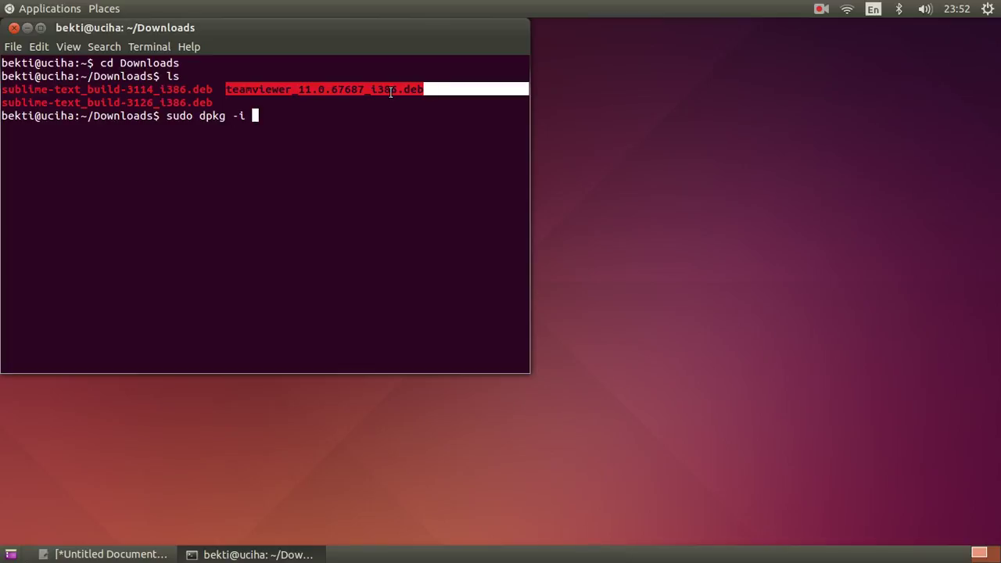
right_click(389, 91)
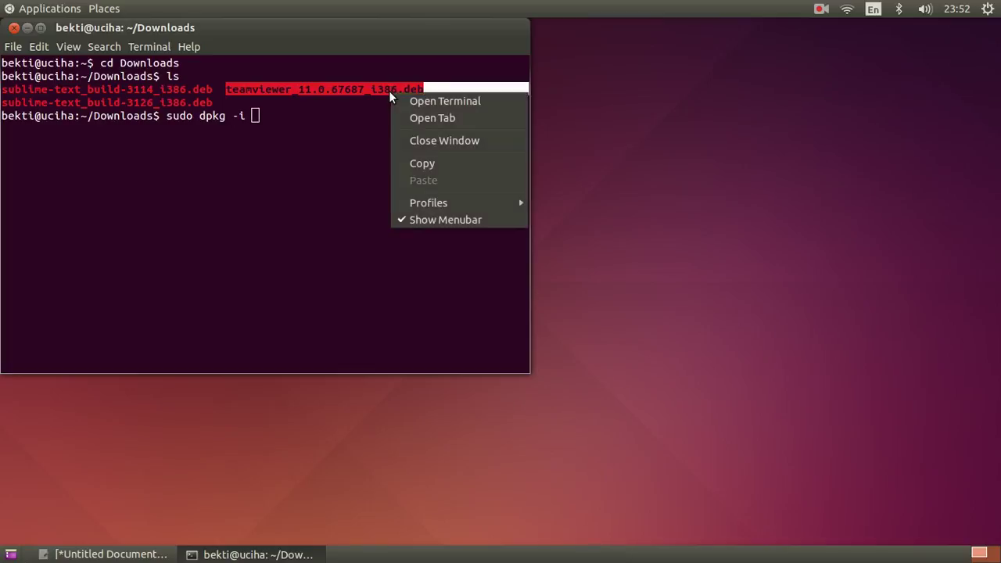
left_click(441, 163)
left_click(340, 117)
right_click(339, 117)
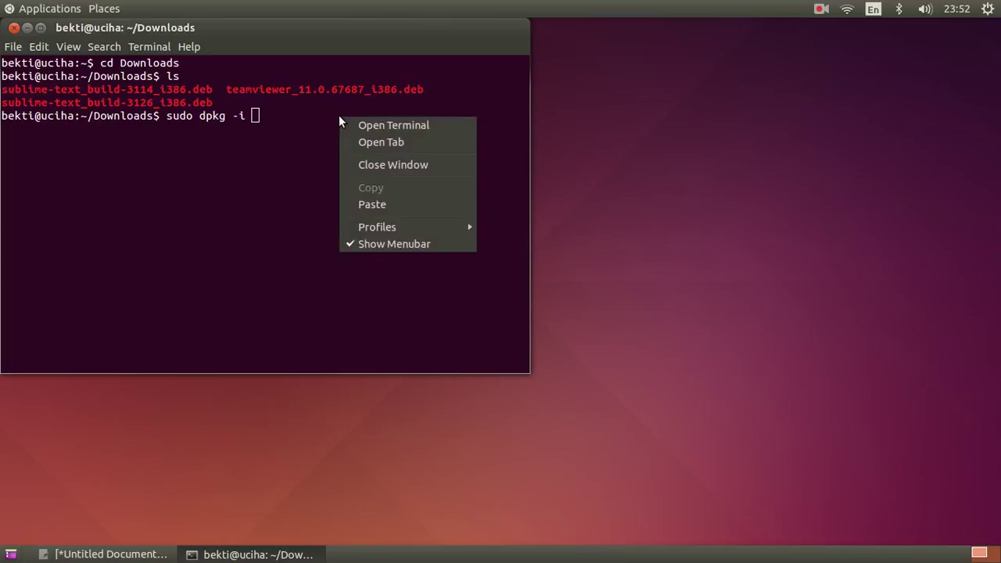
left_click(385, 204)
key("Return")
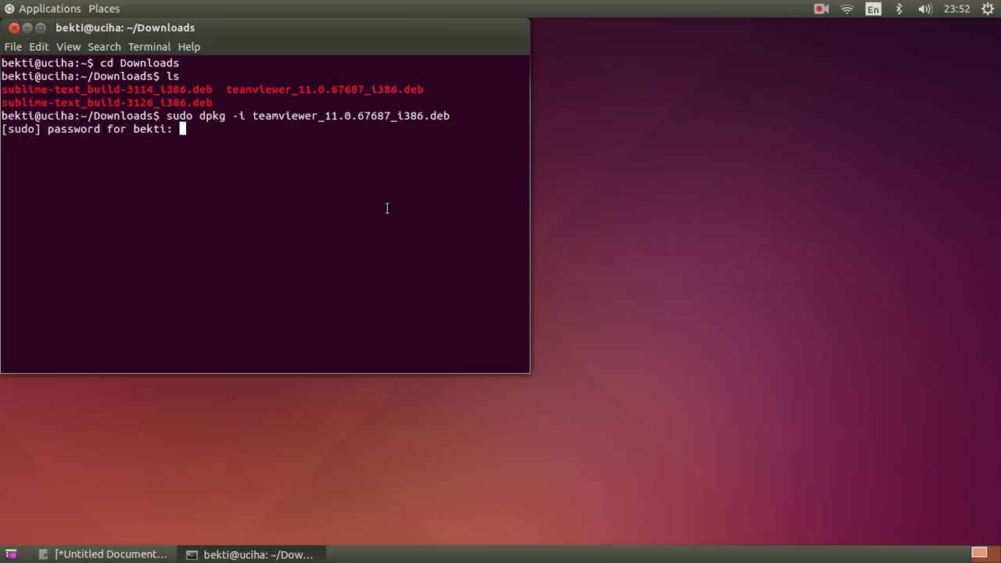
key("Return")
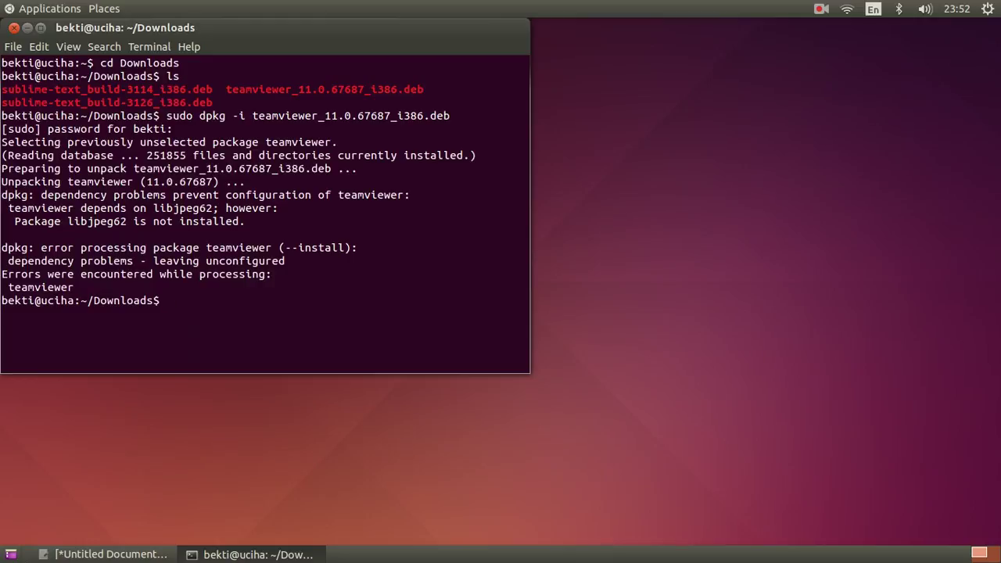
- Run "sudo apt-get -f install" to fix the missing dependencies and answer y to continue
type("syd")
key("BackSpace")
key("BackSpace")
type("udo apt-get -f inb")
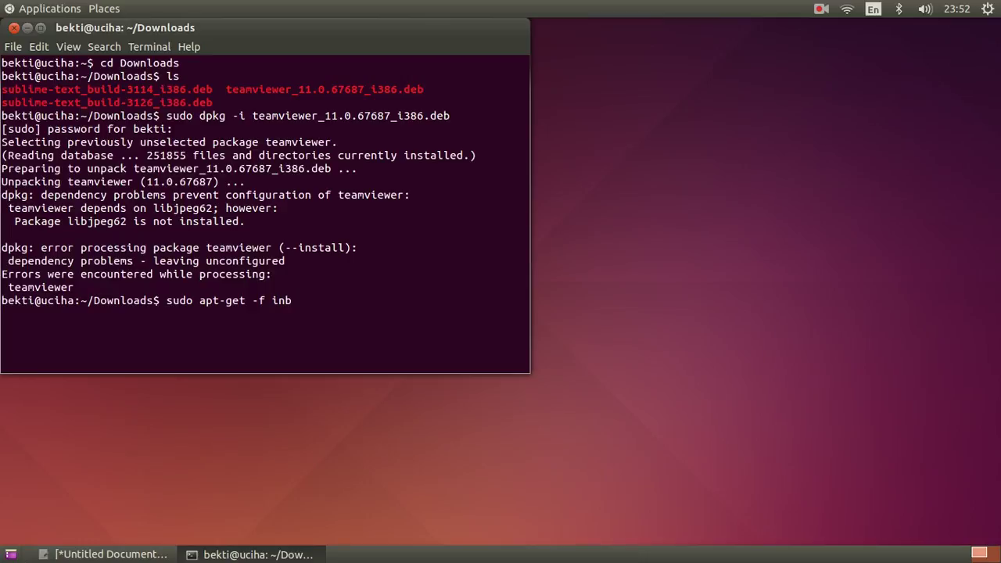
key("BackSpace")
key("BackSpace")
type("nstall")
key("Return")
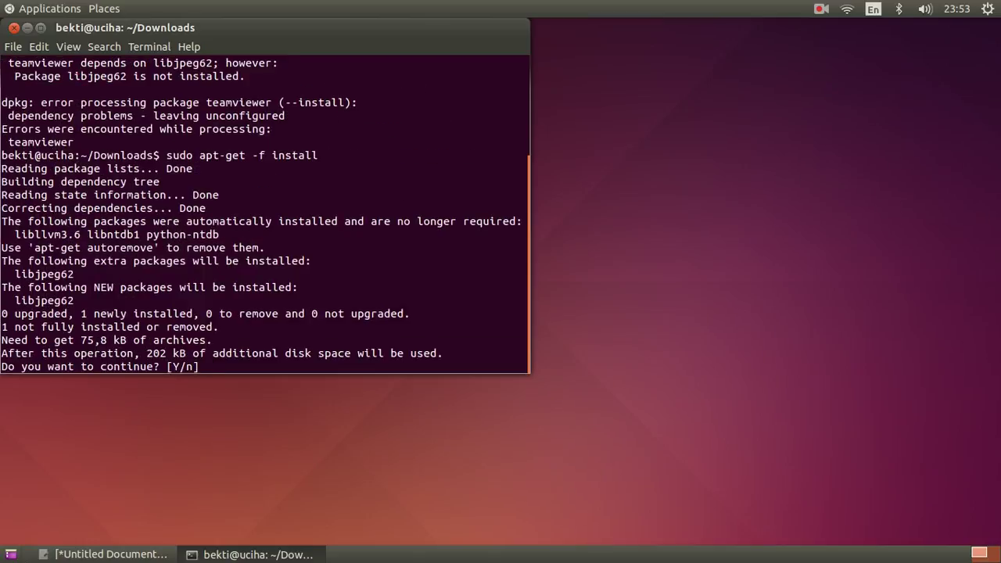
type("y")
key("Return")
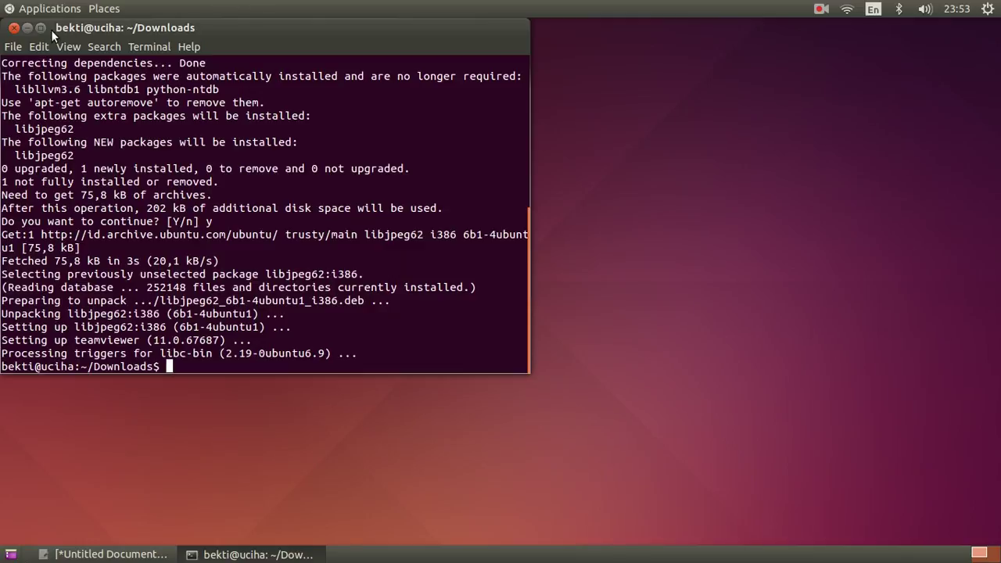
- Minimize the terminal and launch TeamViewer 11 from the Internet applications
left_click(27, 26)
left_click(30, 11)
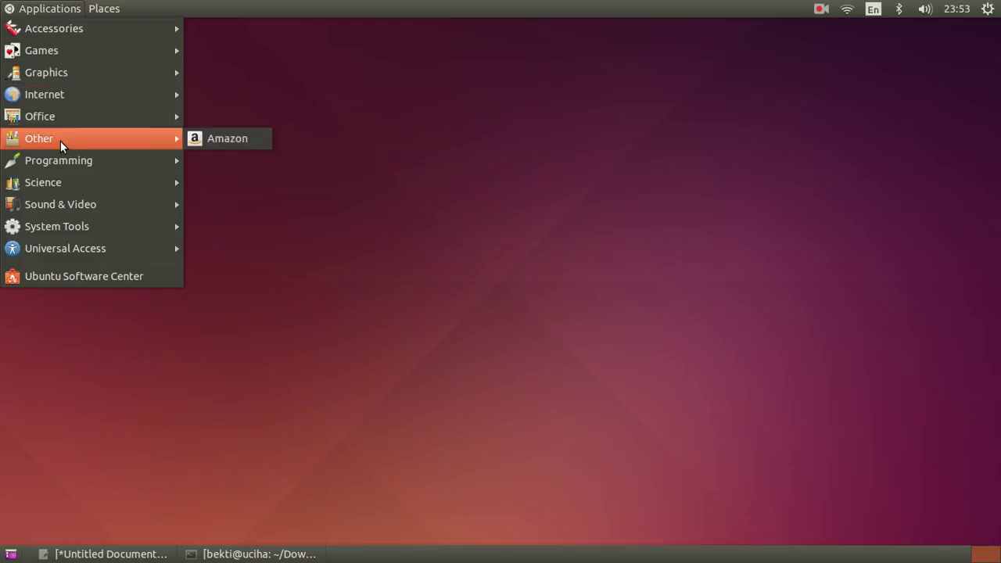
mouse_move(69, 103)
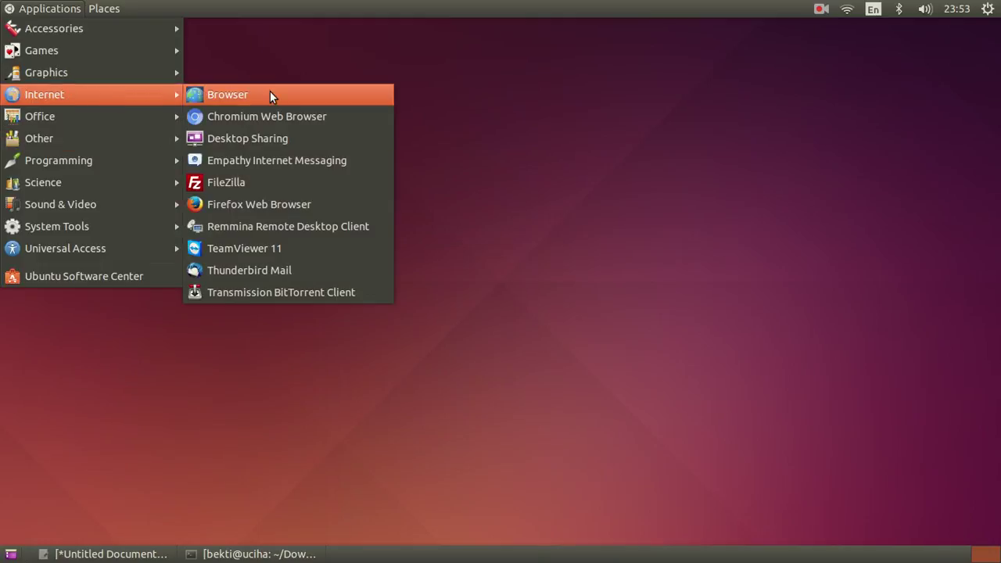
left_click(311, 249)
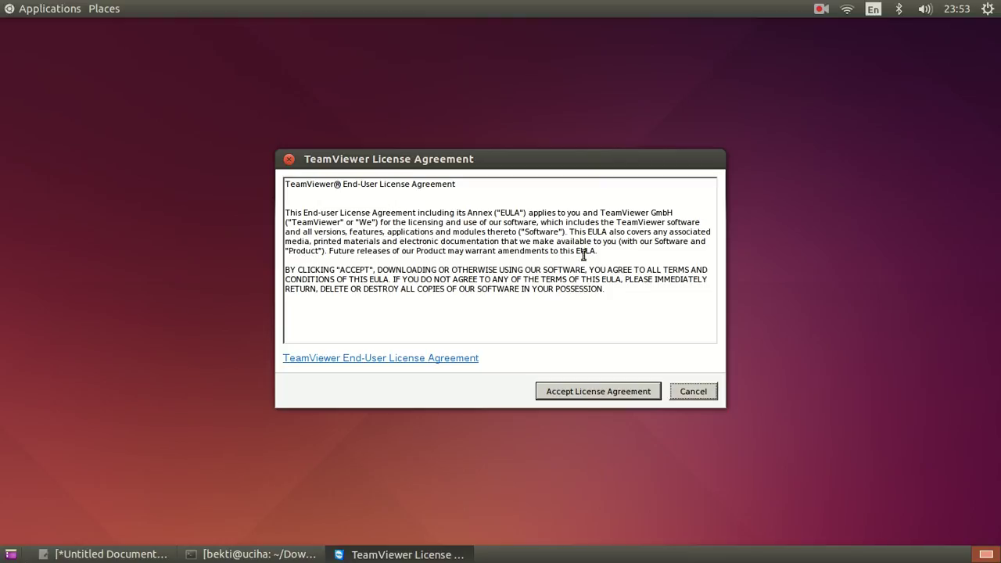
- Accept the TeamViewer license agreement and close its introduction and main windows
left_click(587, 390)
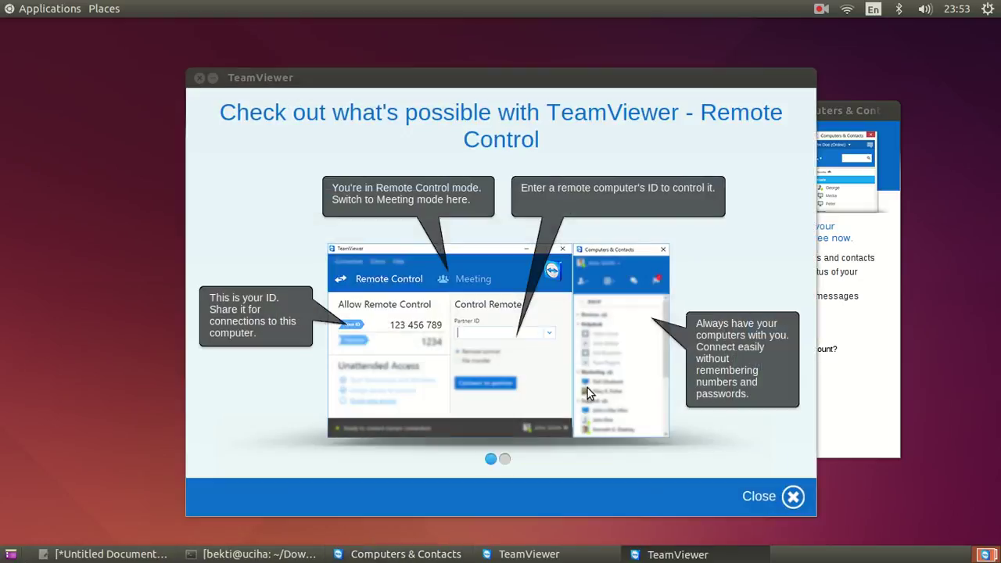
left_click(757, 495)
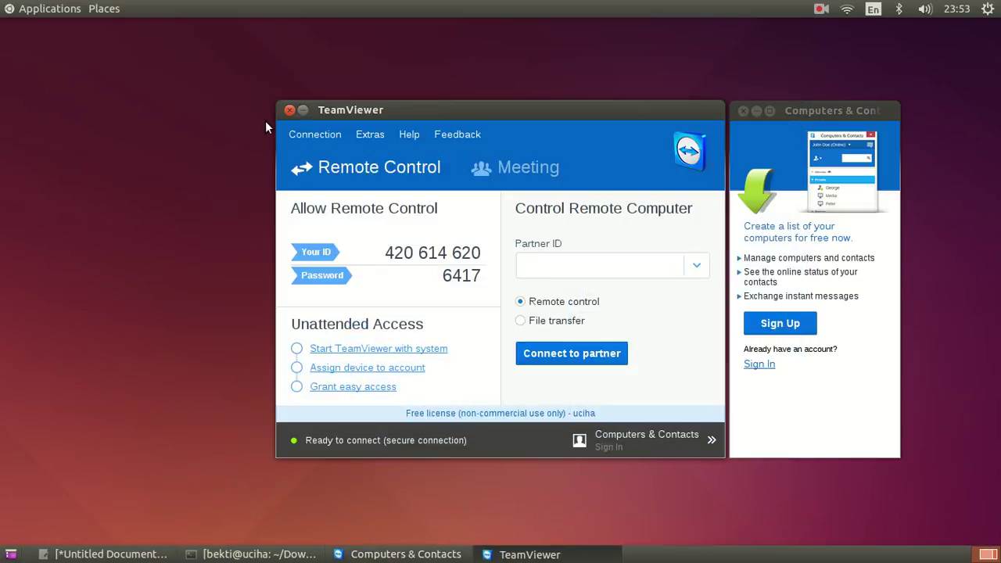
left_click(288, 110)
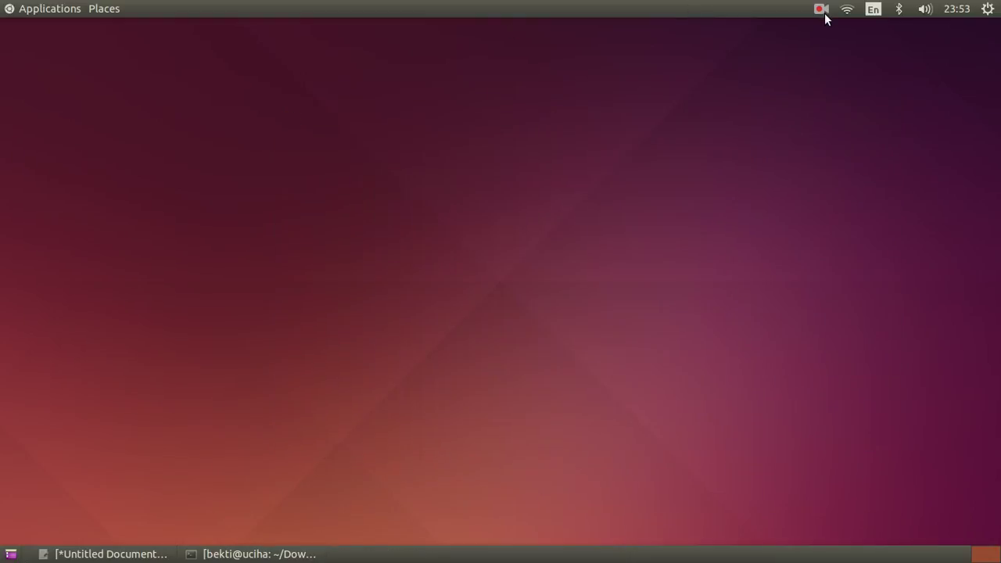